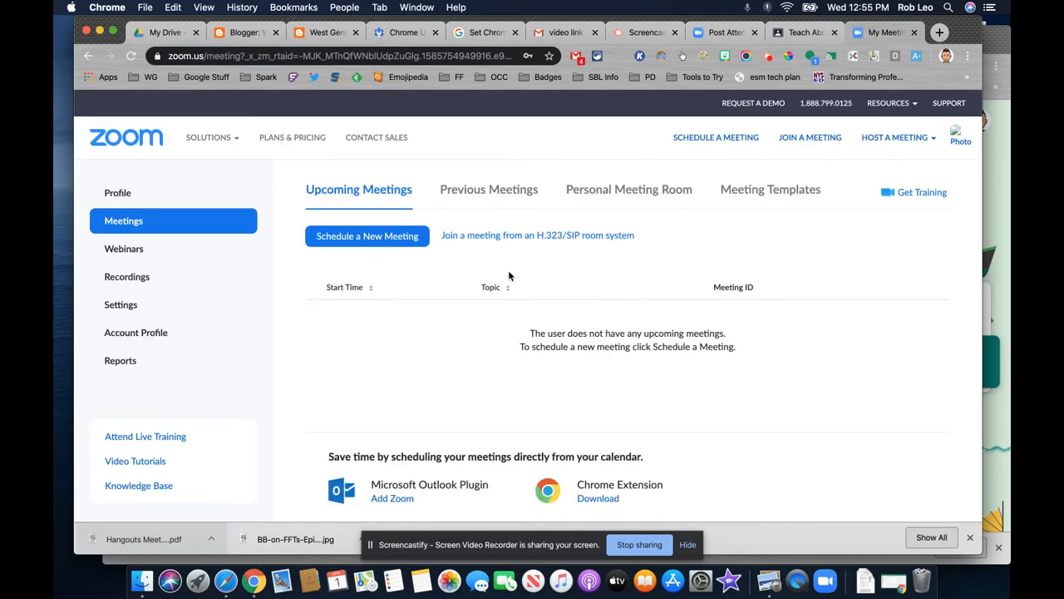
Look over the account's profile and webinars pages, returning to the meetings page.
{"action": "left_click", "coordinate": [120, 195]}
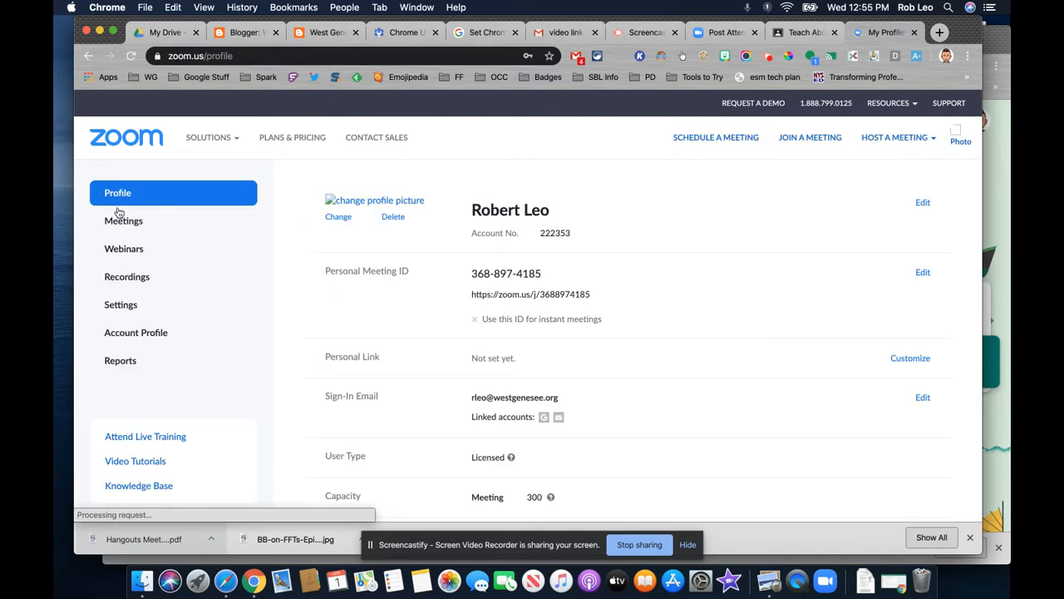
{"action": "left_click", "coordinate": [114, 251]}
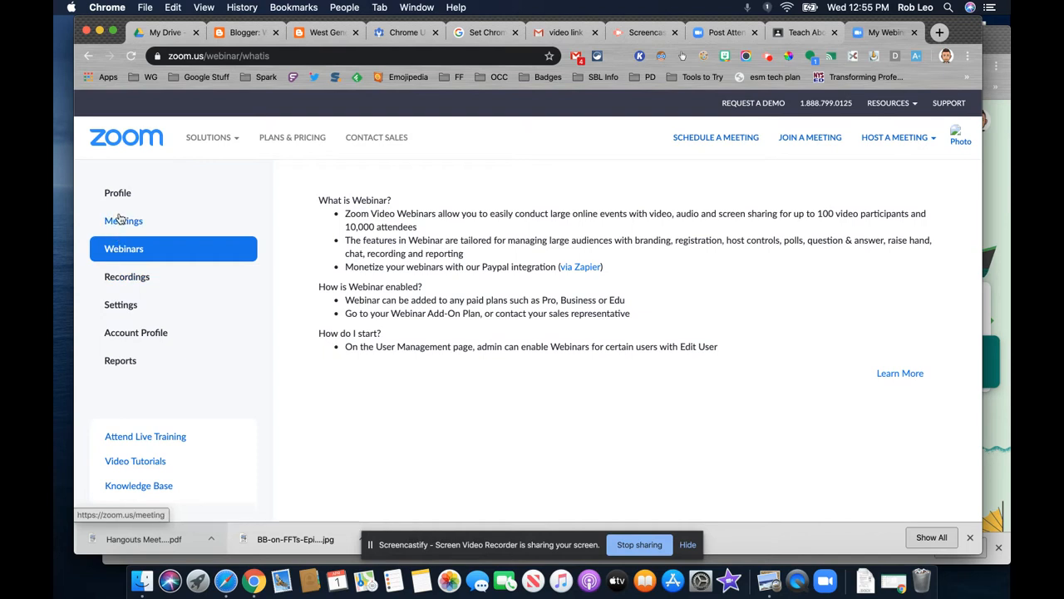
{"action": "left_click", "coordinate": [120, 219]}
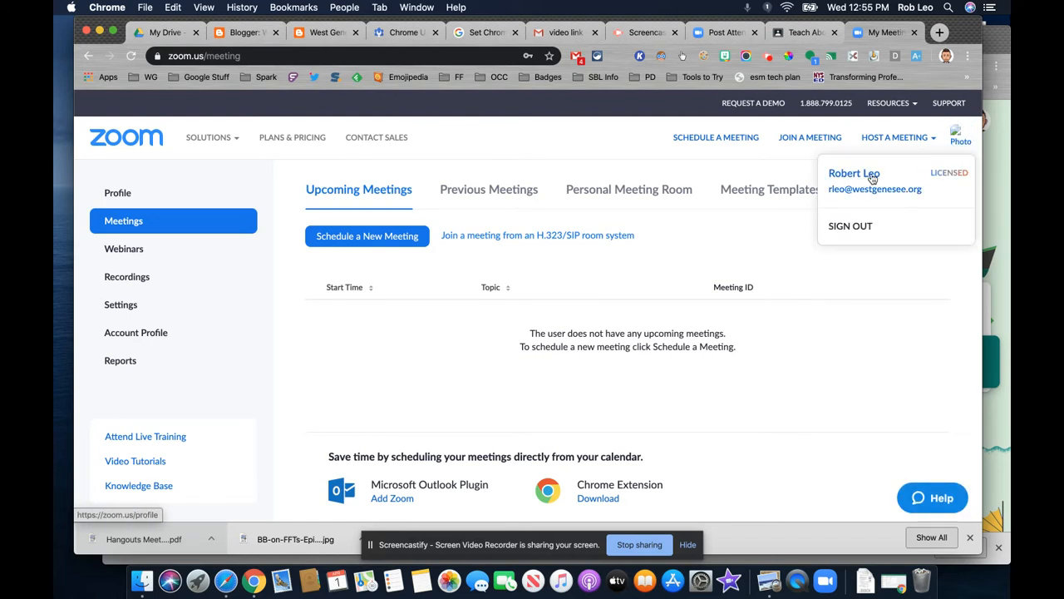
{"action": "left_click", "coordinate": [865, 183]}
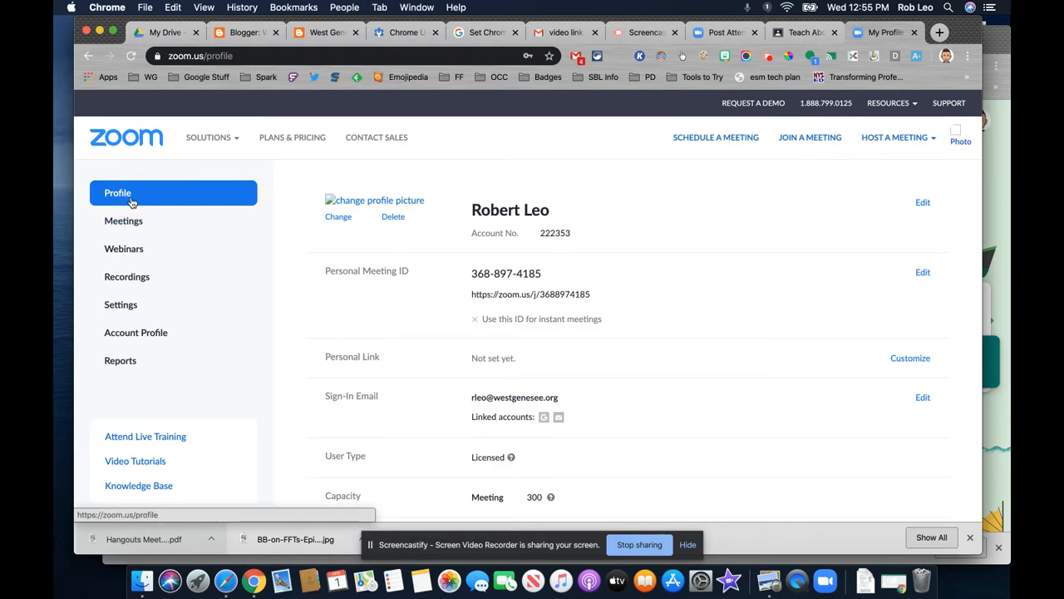
{"action": "left_click", "coordinate": [129, 222]}
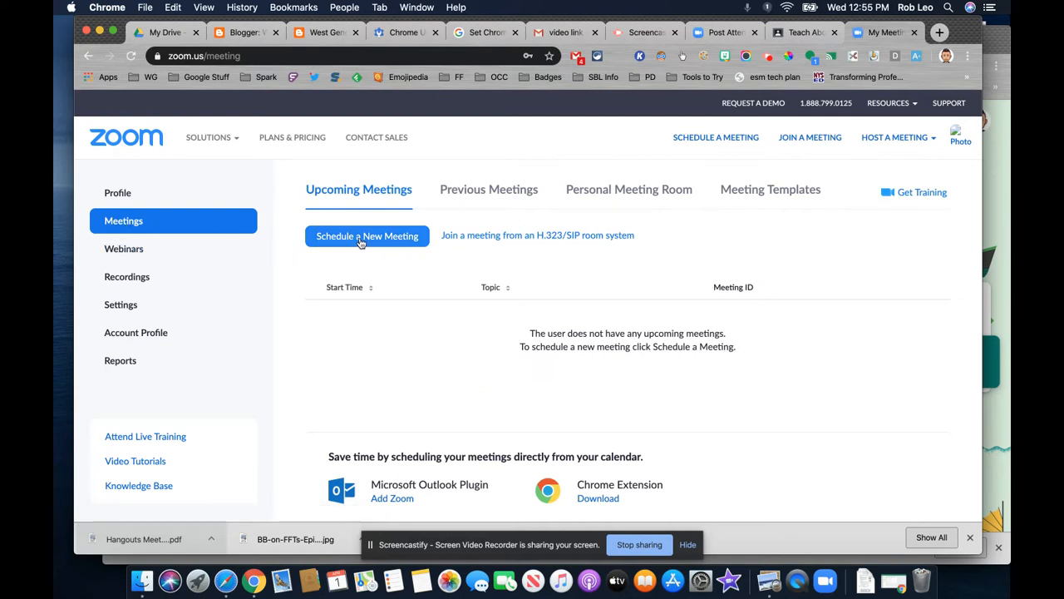
{"action": "left_click", "coordinate": [361, 237]}
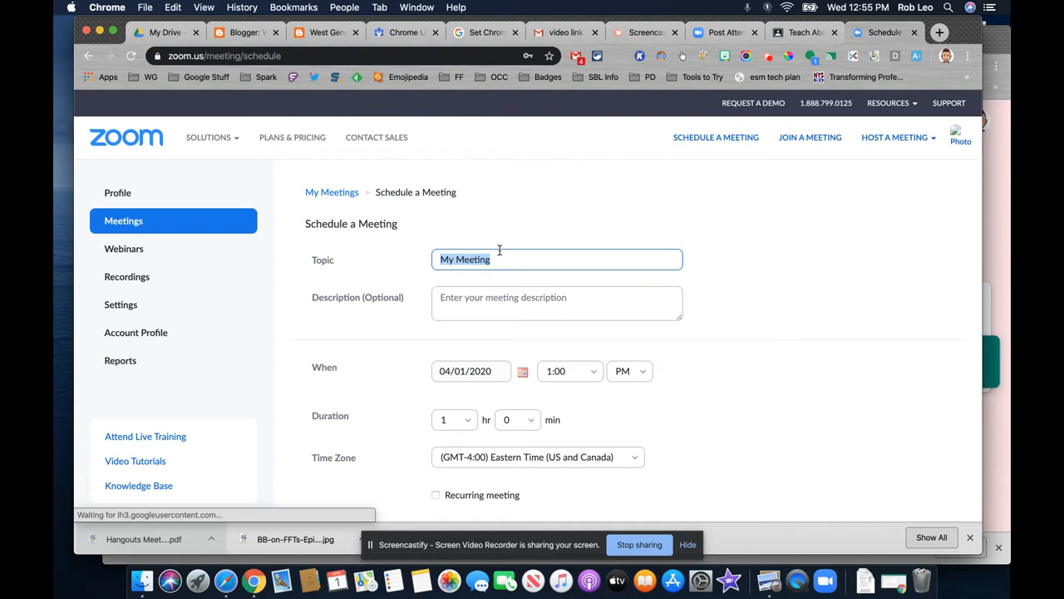
{"action": "type", "text": "Demo for Pat"}
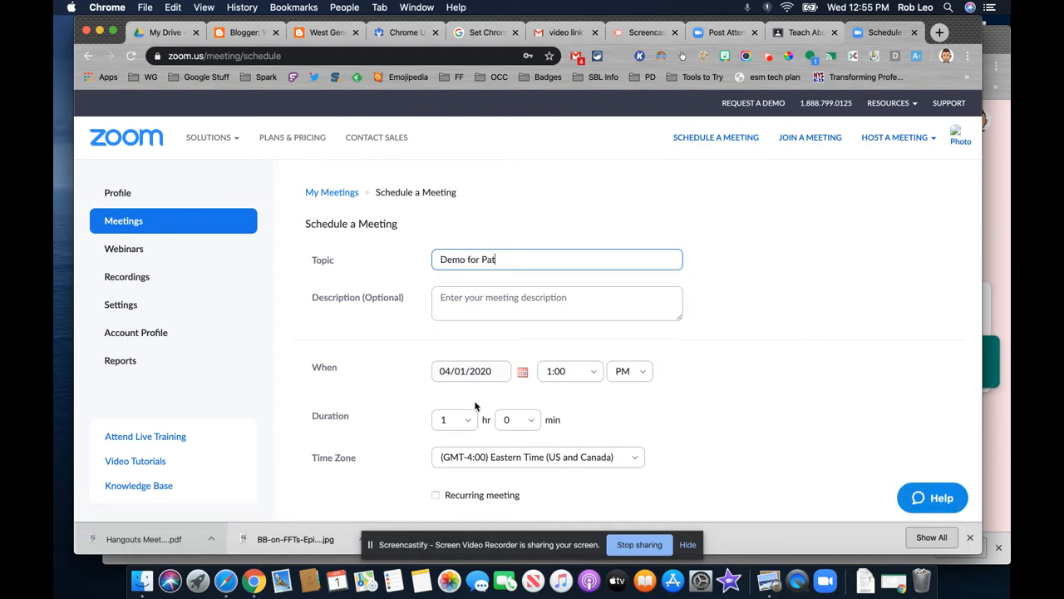
{"action": "scroll", "coordinate": [452, 383], "scroll_direction": "left", "scroll_amount": 5}
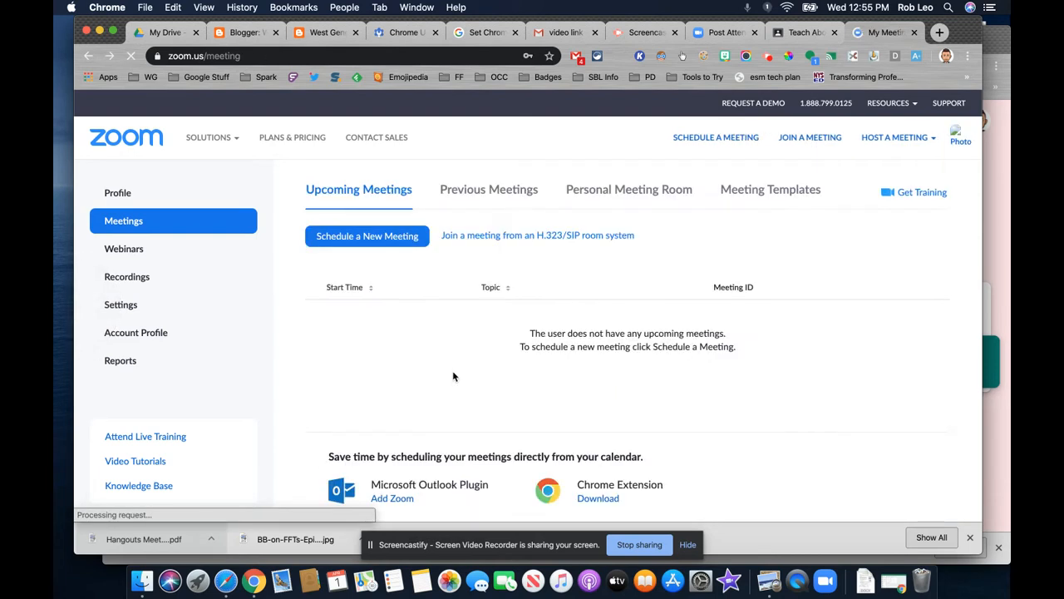
Start scheduling a new meeting and set its topic to "Demo for" followed by the recipient's first name.
{"action": "left_click", "coordinate": [336, 244]}
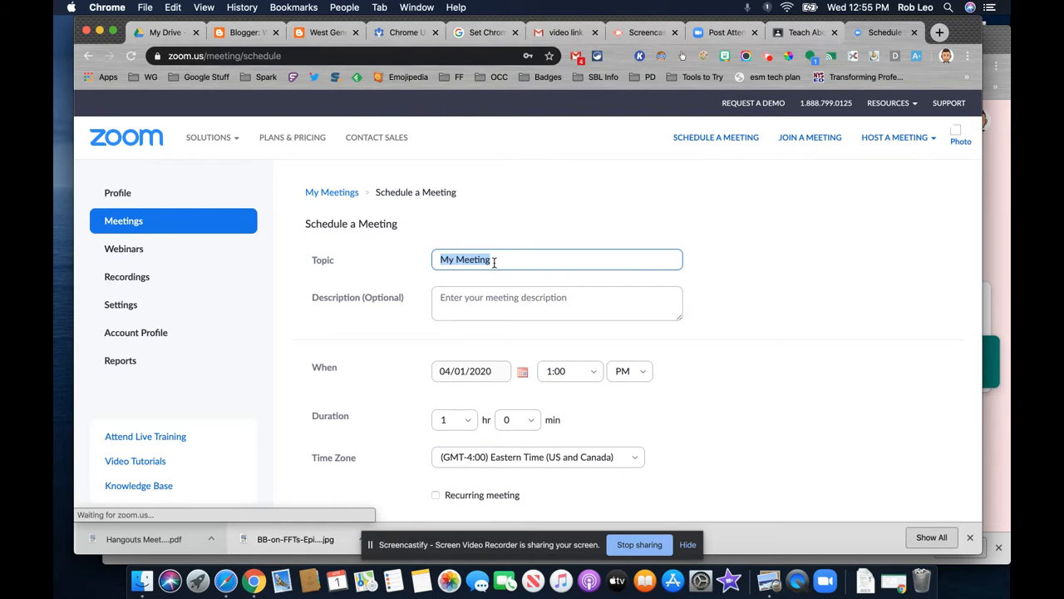
{"action": "type", "text": "Demo for Pat"}
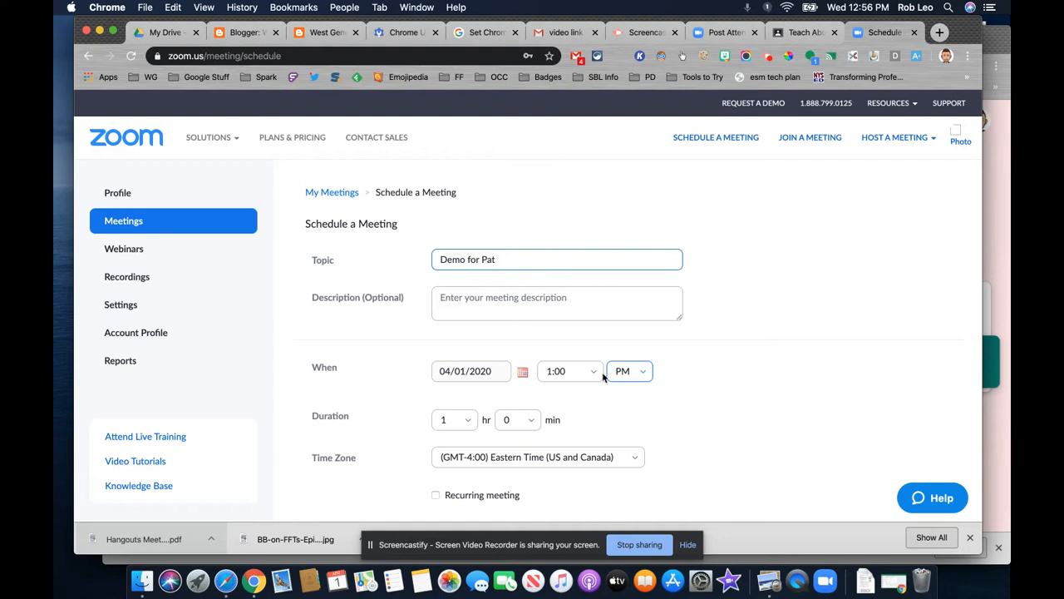
View the time zones available for the meeting without choosing a different one.
{"action": "scroll", "coordinate": [524, 379], "scroll_direction": "down", "scroll_amount": 3}
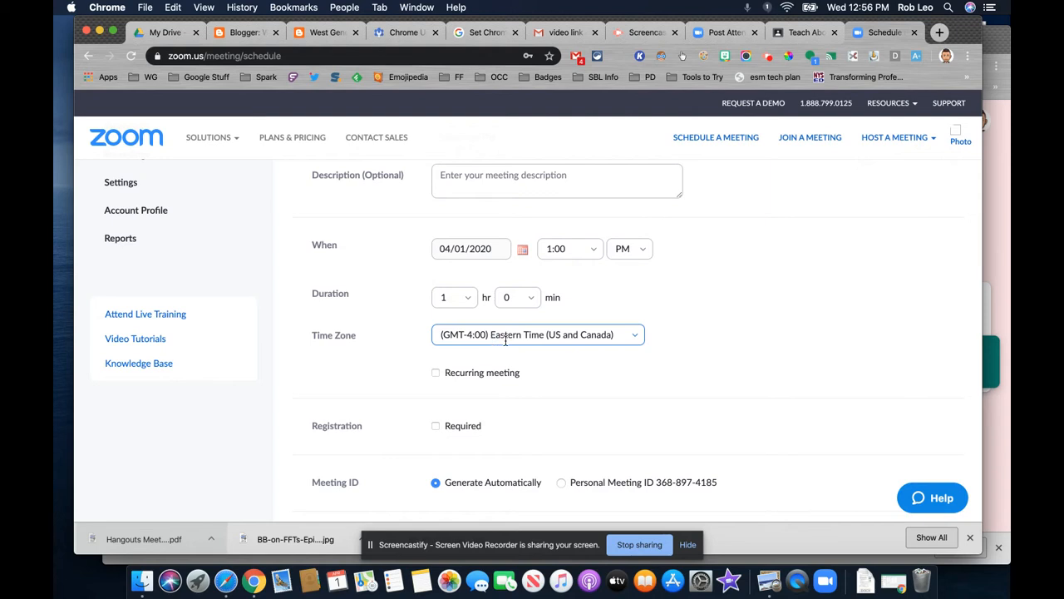
{"action": "left_click", "coordinate": [637, 339]}
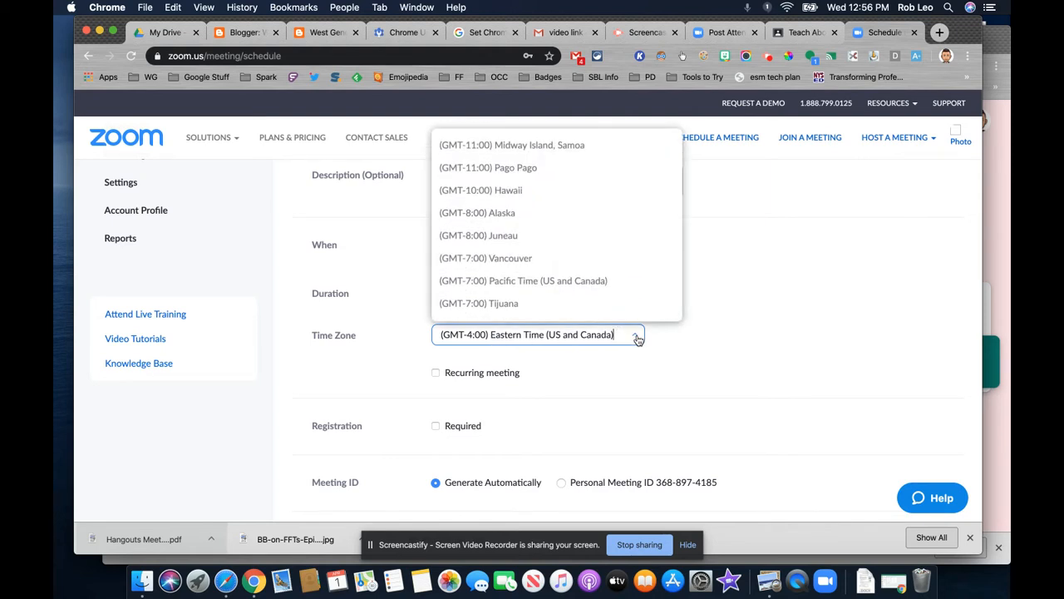
{"action": "left_click", "coordinate": [714, 339]}
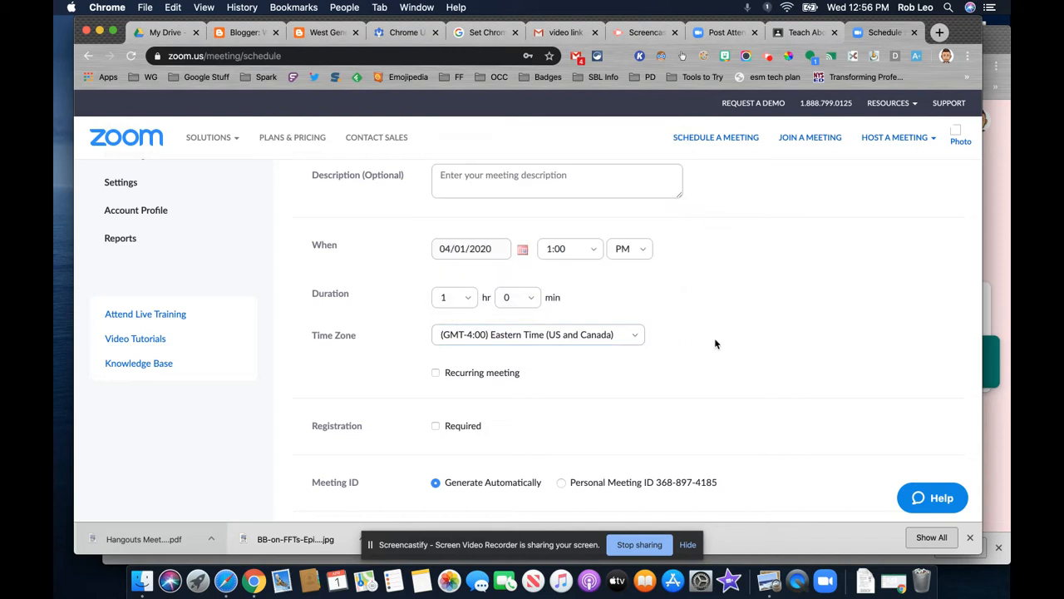
Turn off the meeting password requirement.
{"action": "scroll", "coordinate": [463, 395], "scroll_direction": "down", "scroll_amount": 5}
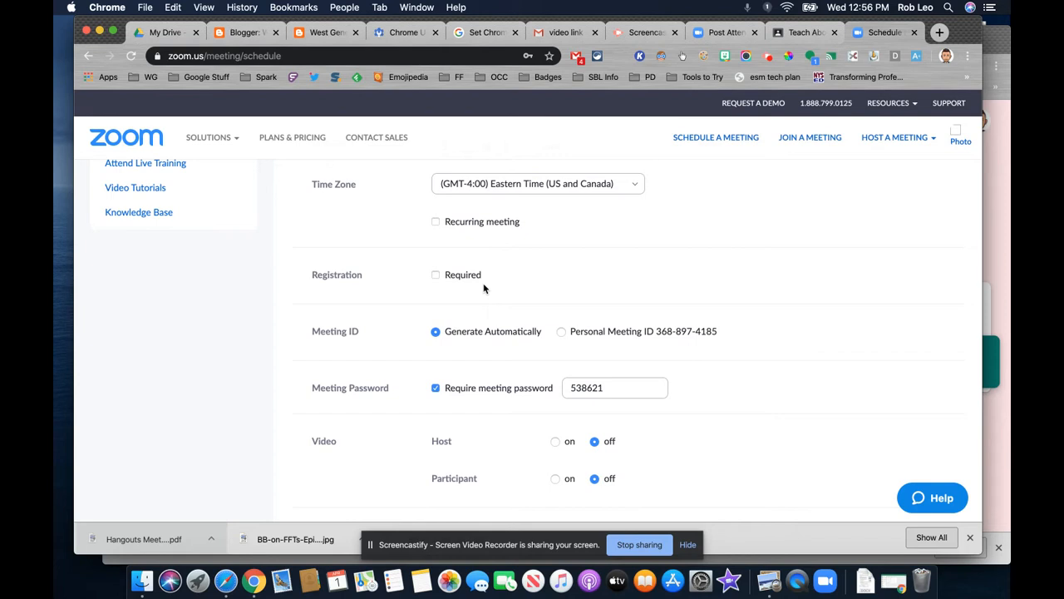
{"action": "scroll", "coordinate": [484, 289], "scroll_direction": "down", "scroll_amount": 1}
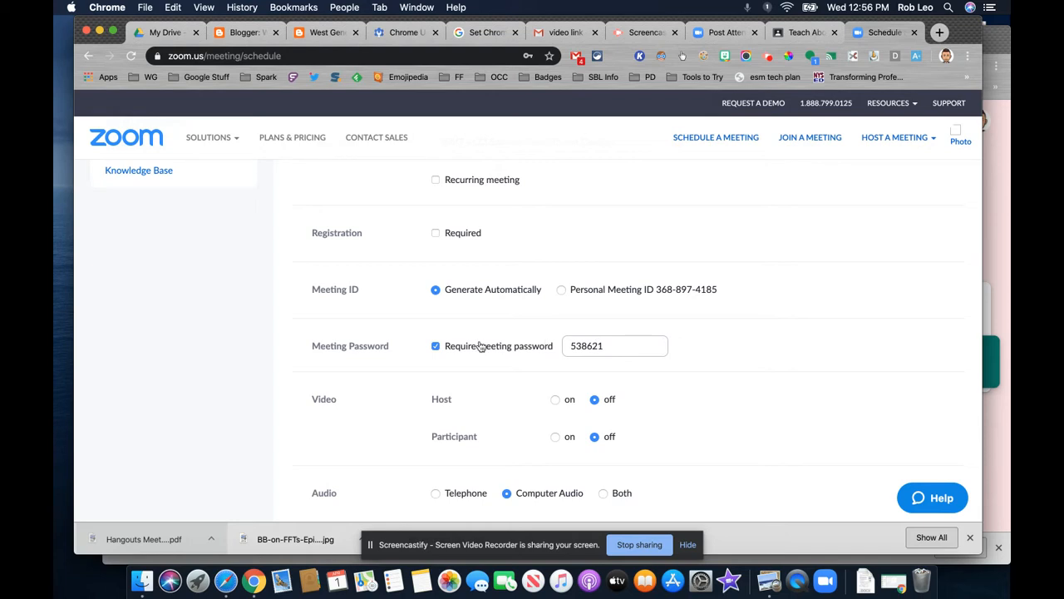
{"action": "left_click", "coordinate": [436, 346]}
Set the meeting video to on for both the host and the participants.
{"action": "scroll", "coordinate": [708, 335], "scroll_direction": "down", "scroll_amount": 3}
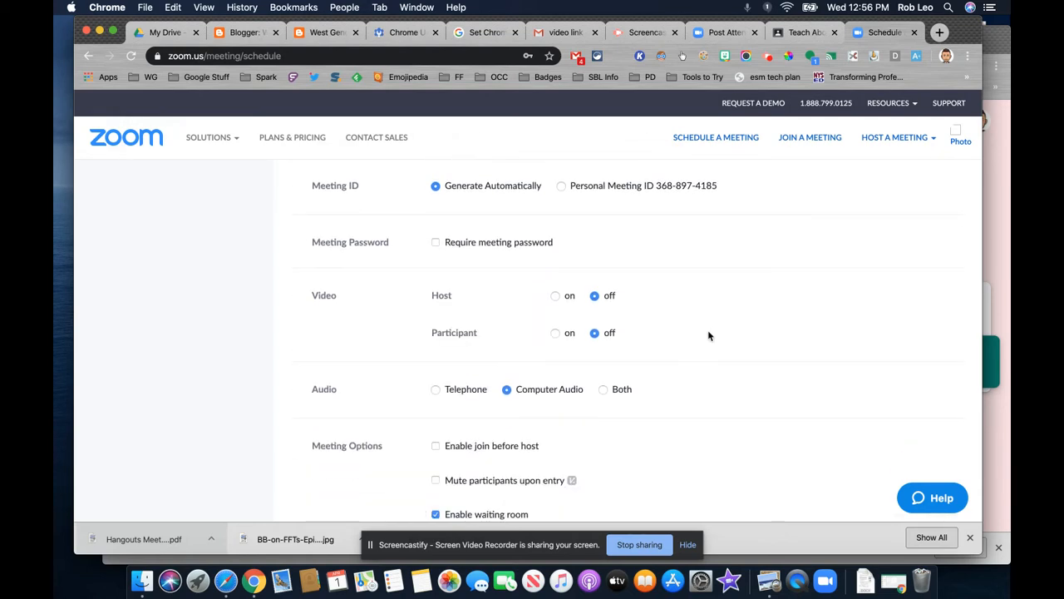
{"action": "left_click", "coordinate": [554, 296]}
{"action": "left_click", "coordinate": [556, 333]}
Try the meeting option that mutes participants upon entry.
{"action": "scroll", "coordinate": [758, 335], "scroll_direction": "down", "scroll_amount": 2}
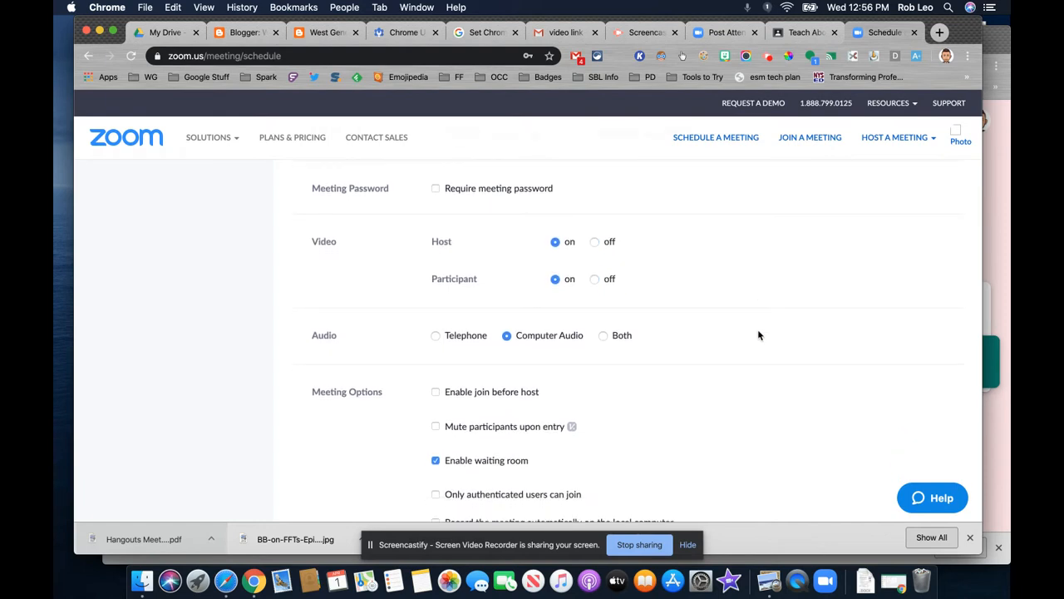
{"action": "scroll", "coordinate": [758, 335], "scroll_direction": "down", "scroll_amount": 1}
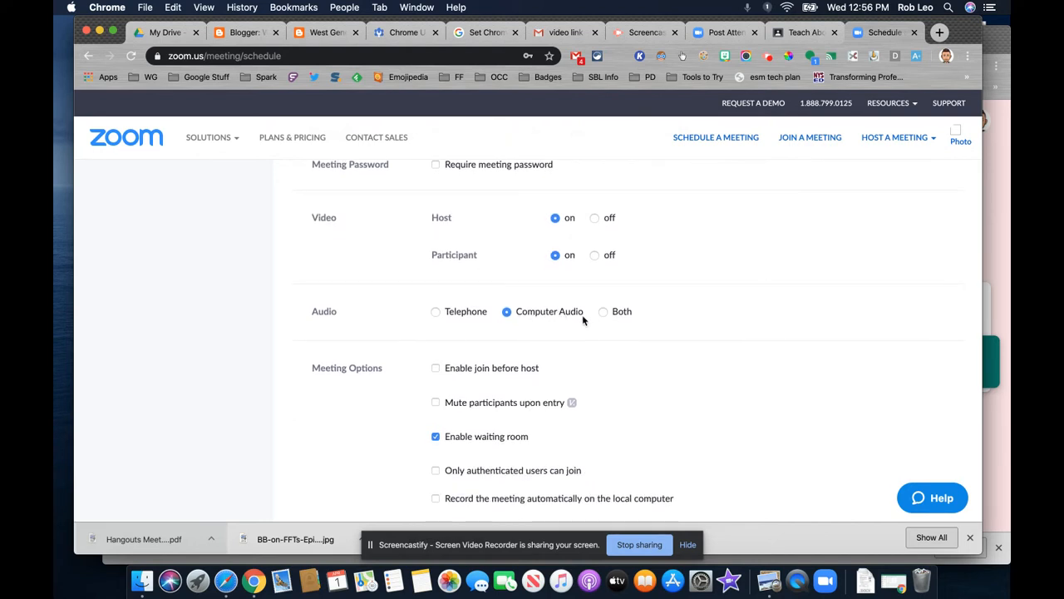
{"action": "scroll", "coordinate": [697, 374], "scroll_direction": "down", "scroll_amount": 3}
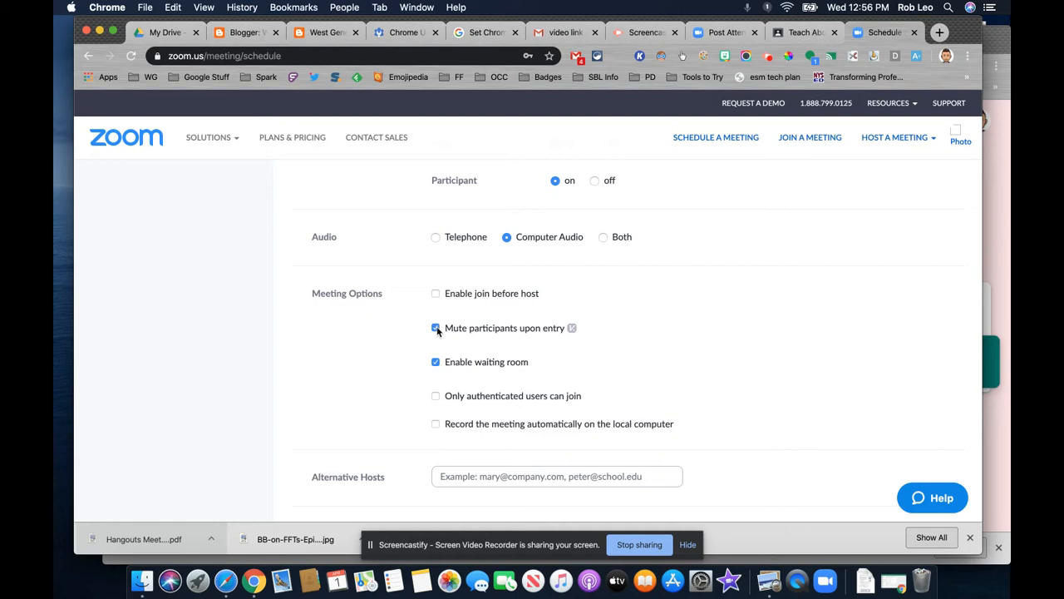
{"action": "left_click", "coordinate": [435, 328]}
Review the remaining meeting options and save the scheduled meeting.
{"action": "scroll", "coordinate": [756, 308], "scroll_direction": "down", "scroll_amount": 1}
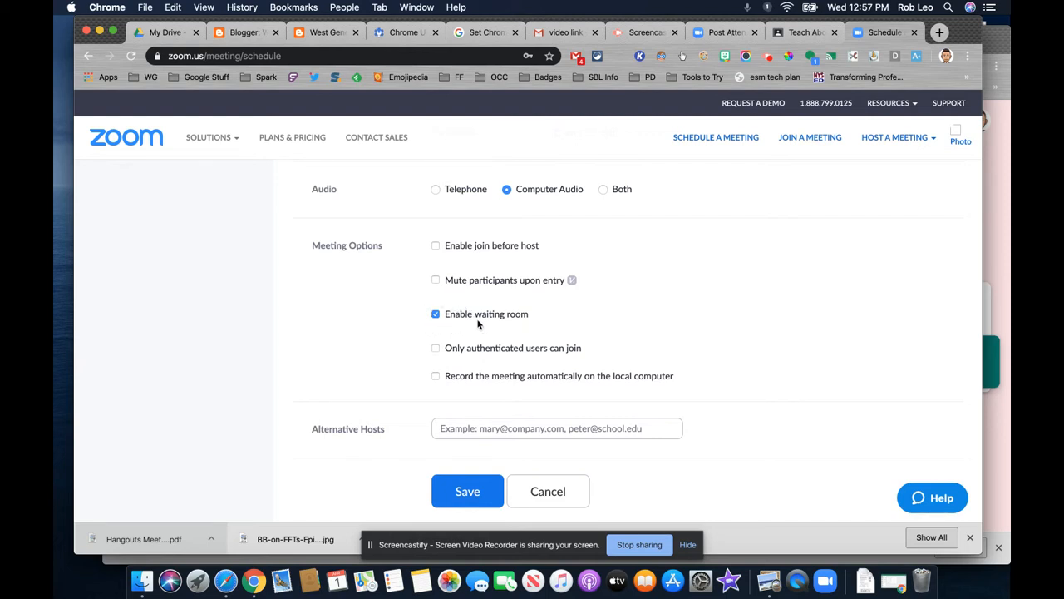
{"action": "scroll", "coordinate": [478, 323], "scroll_direction": "down", "scroll_amount": 1}
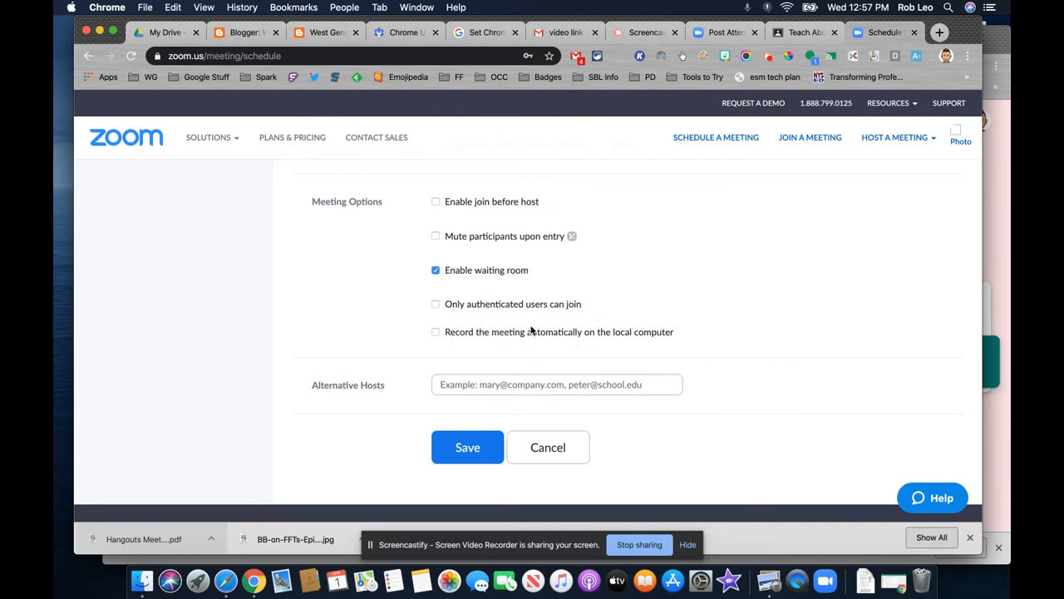
{"action": "scroll", "coordinate": [532, 330], "scroll_direction": "up", "scroll_amount": 3}
{"action": "scroll", "coordinate": [529, 330], "scroll_direction": "down", "scroll_amount": 5}
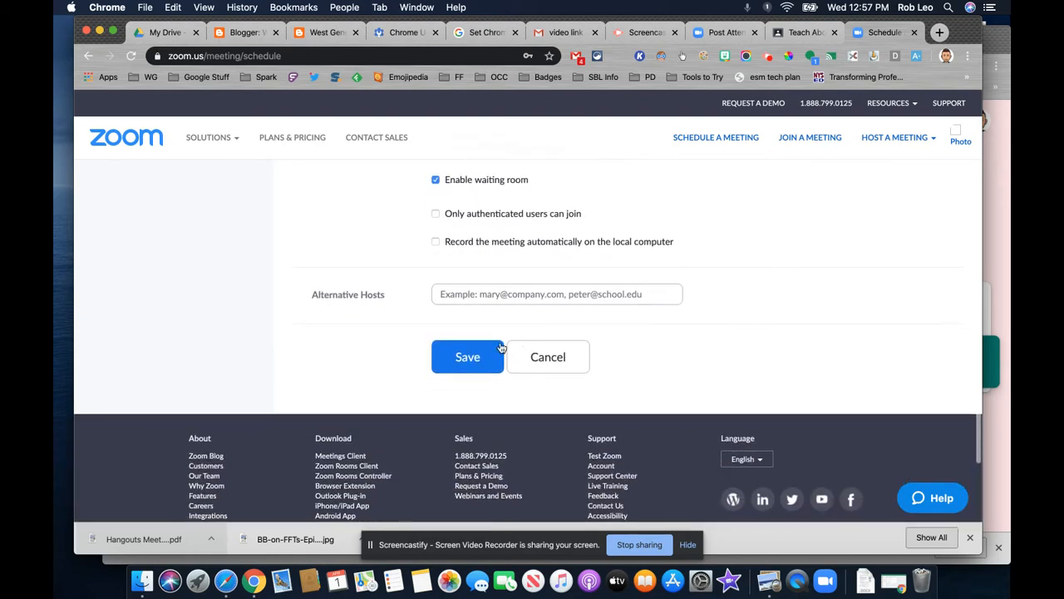
{"action": "left_click", "coordinate": [472, 355]}
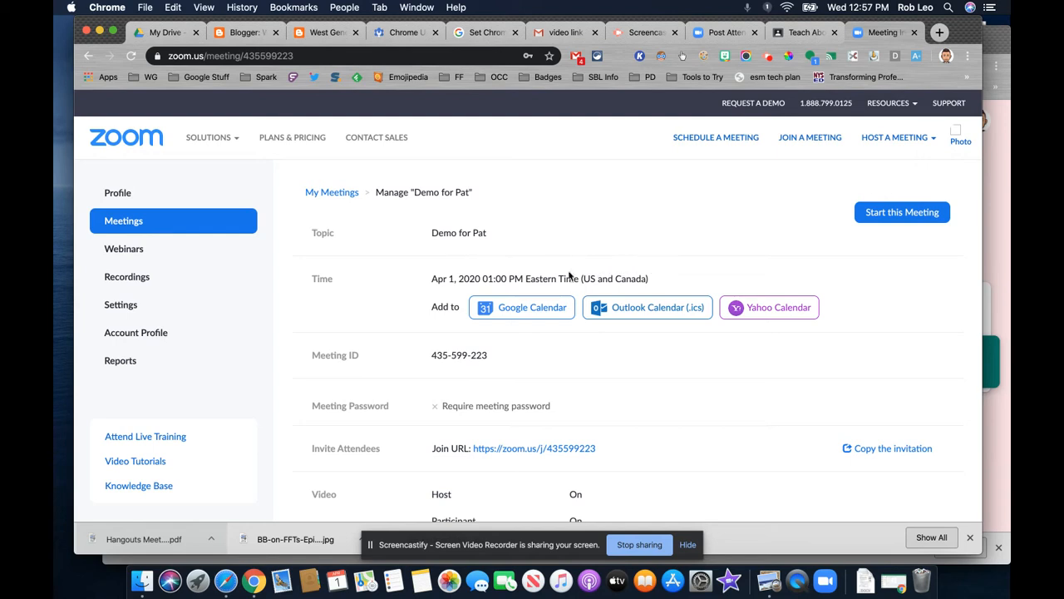
Open the saved meeting's invitation and copy its full text to the clipboard.
{"action": "scroll", "coordinate": [564, 325], "scroll_direction": "down", "scroll_amount": 1}
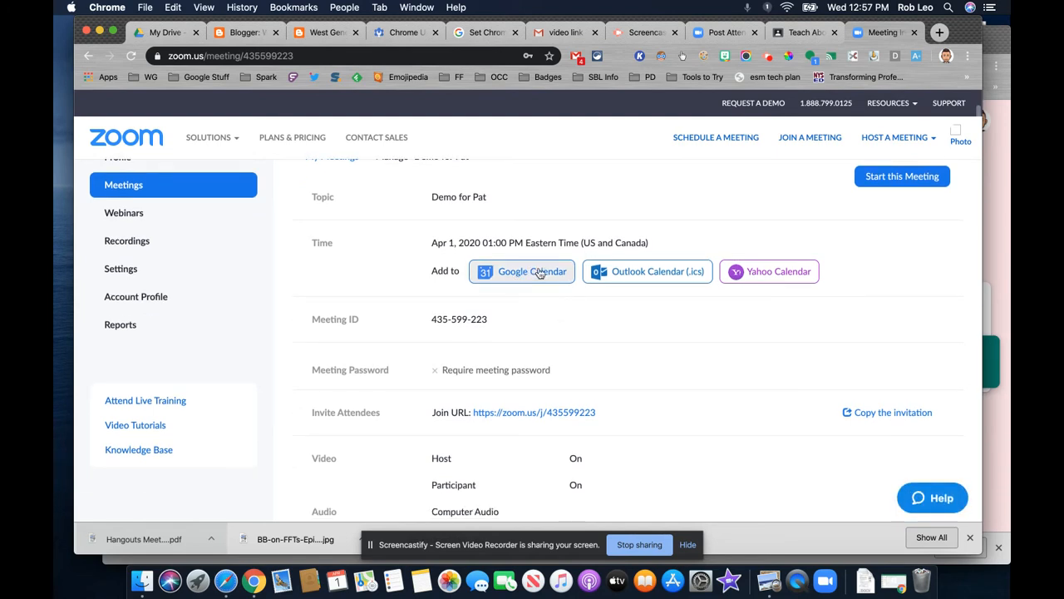
{"action": "scroll", "coordinate": [582, 390], "scroll_direction": "down", "scroll_amount": 1}
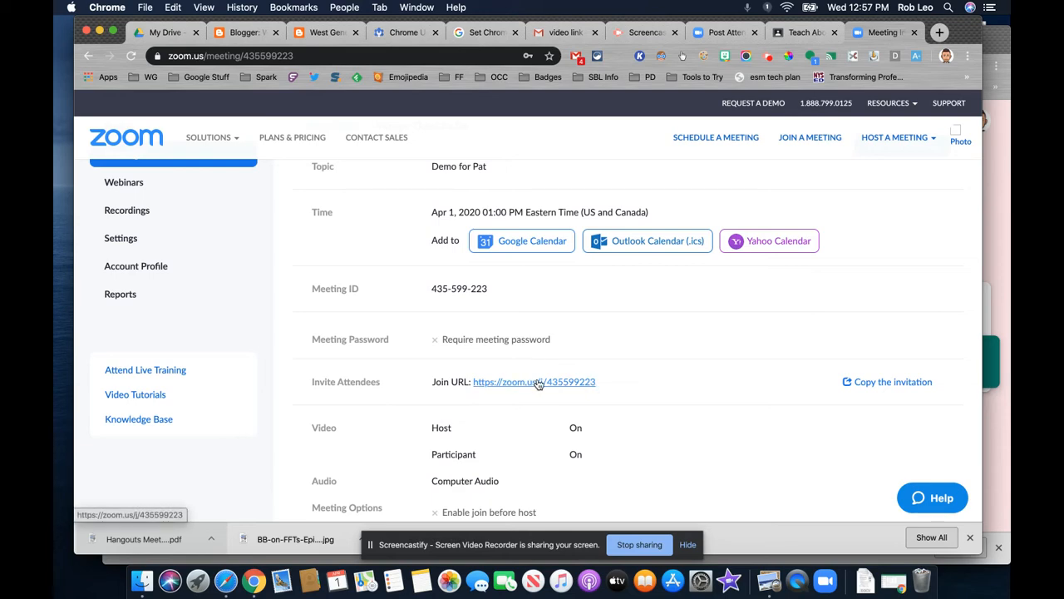
{"action": "left_click", "coordinate": [889, 382]}
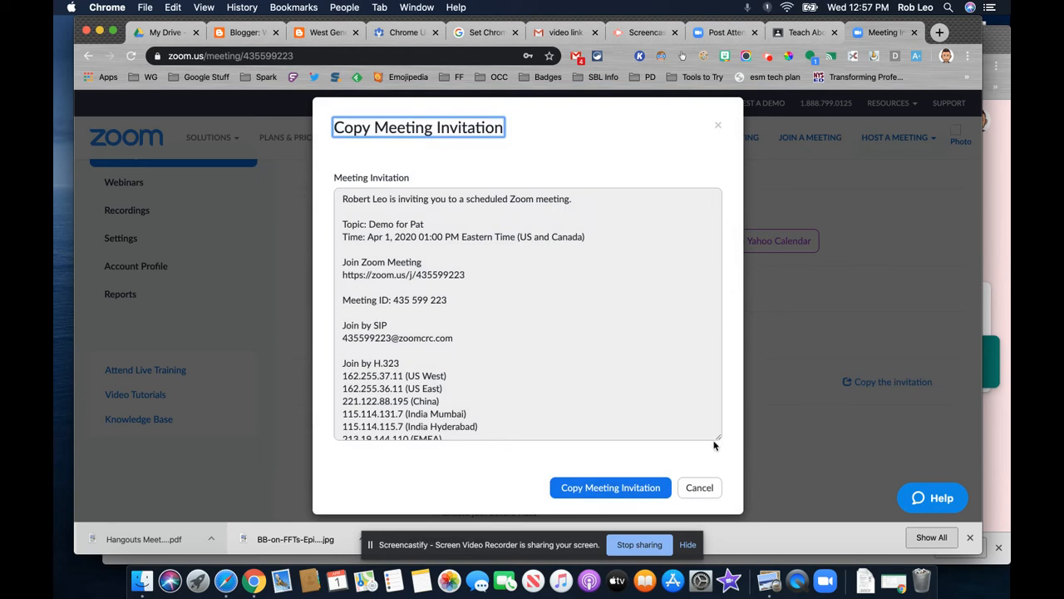
{"action": "left_click", "coordinate": [619, 487]}
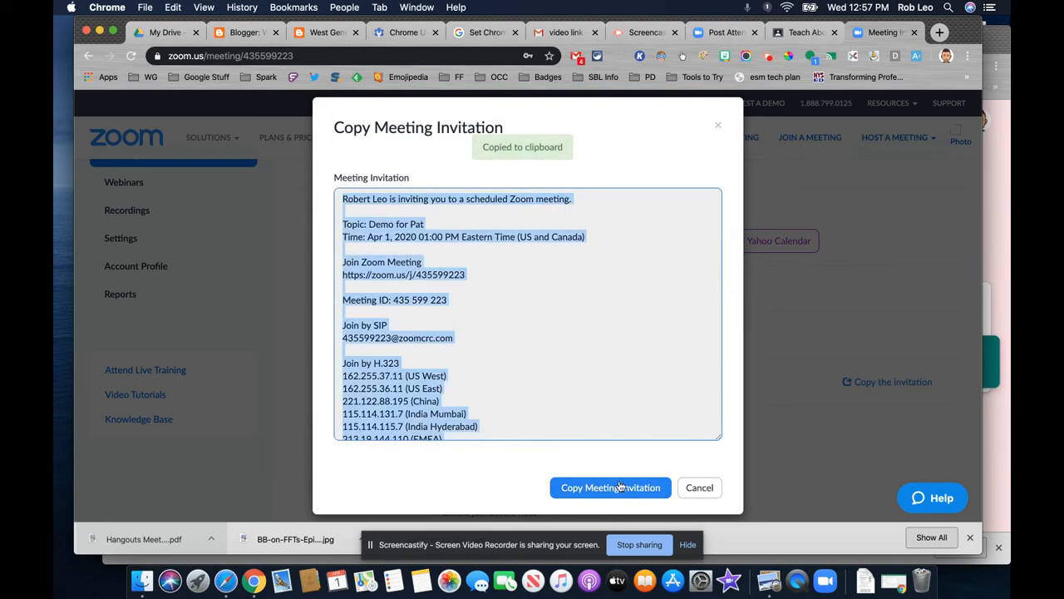
Switch to Google Classroom and open the teacher's own class, listed just above Teach Above the Line.
{"action": "left_click", "coordinate": [805, 32]}
{"action": "left_click", "coordinate": [93, 110]}
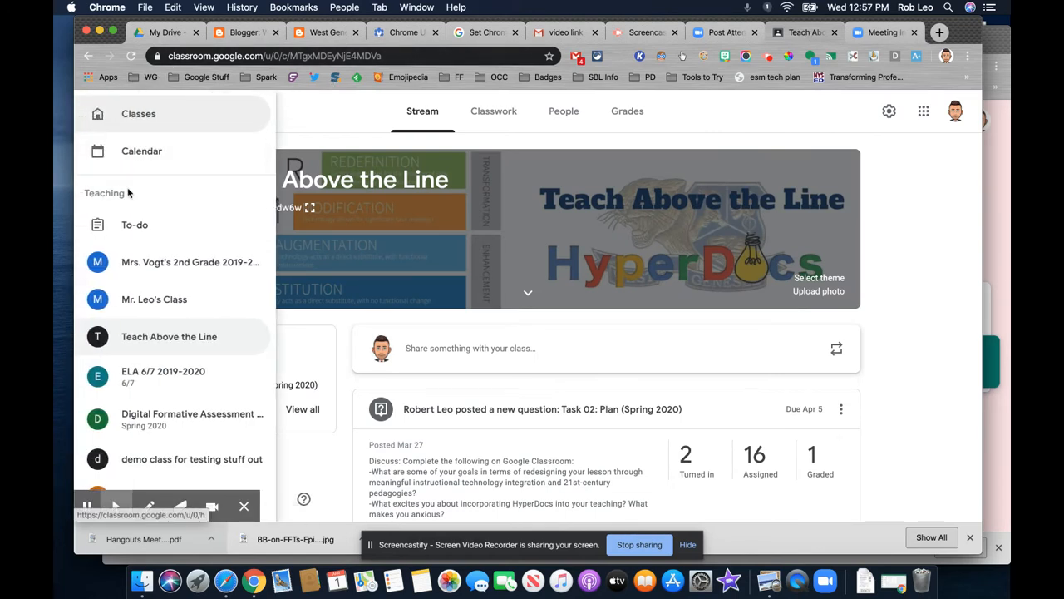
{"action": "left_click", "coordinate": [136, 297]}
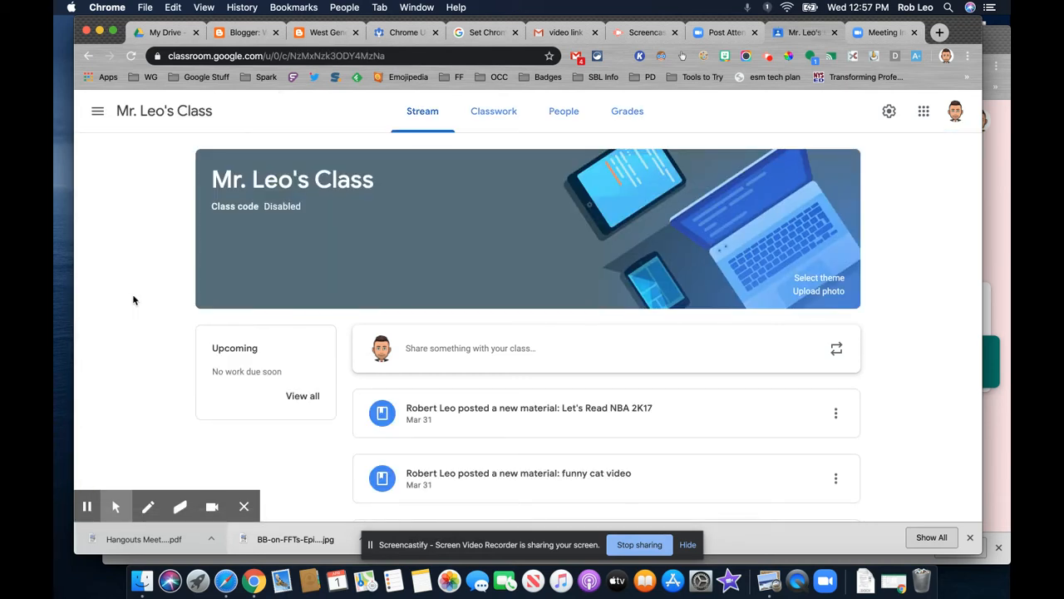
Write a class stream announcement headed "Zoom Meeting" and paste the copied meeting invitation below the heading.
{"action": "left_click", "coordinate": [407, 349]}
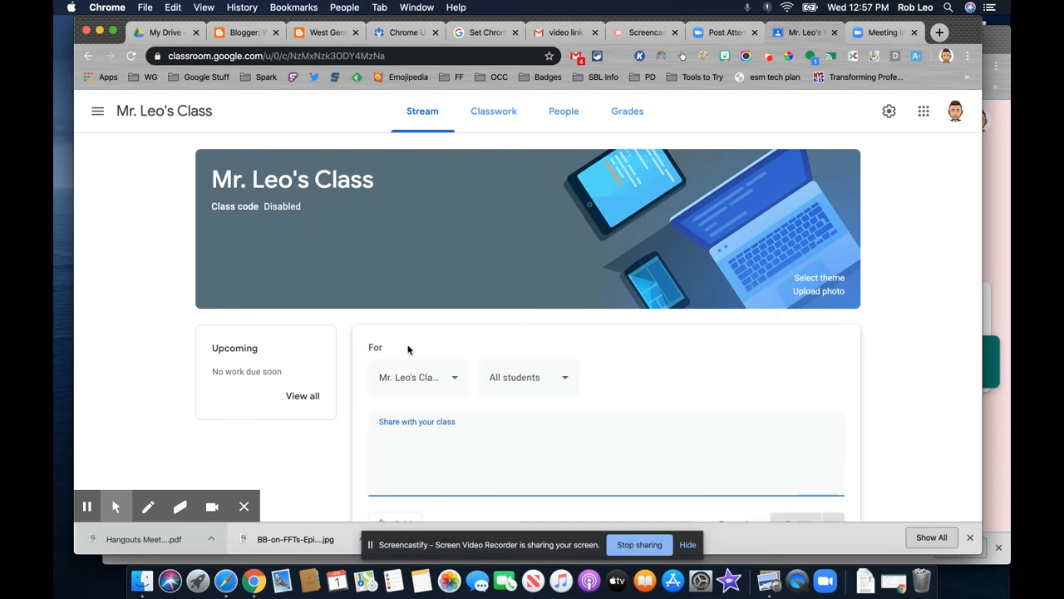
{"action": "type", "text": "Zoom Meeting"}
{"action": "scroll", "coordinate": [407, 349], "scroll_direction": "down", "scroll_amount": 3}
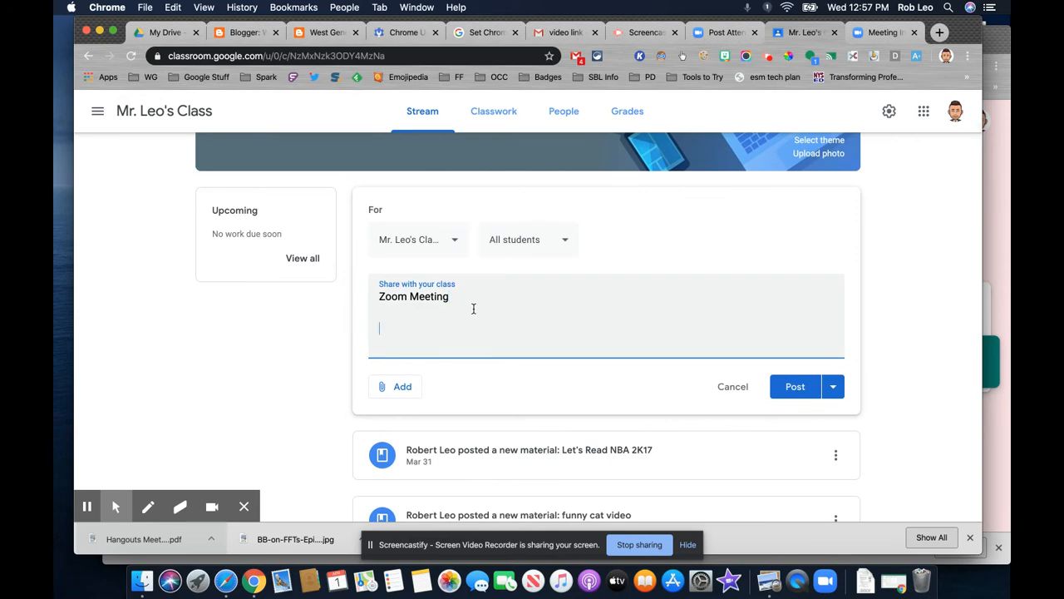
{"action": "key", "text": "super+v"}
Check the pasted invitation text and post the announcement to the class stream.
{"action": "scroll", "coordinate": [613, 280], "scroll_direction": "up", "scroll_amount": 5}
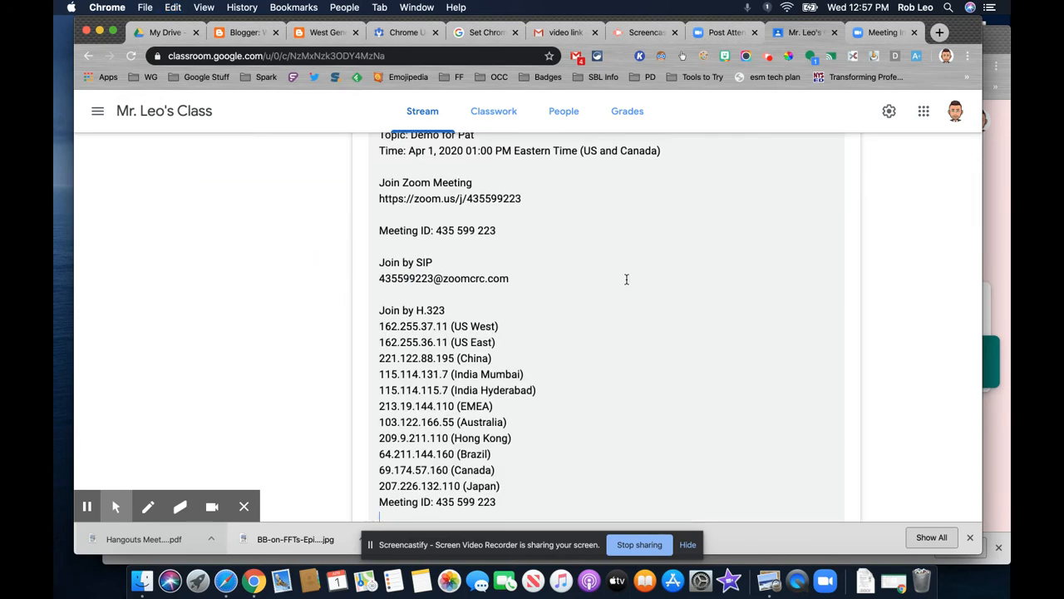
{"action": "scroll", "coordinate": [627, 280], "scroll_direction": "down", "scroll_amount": 1}
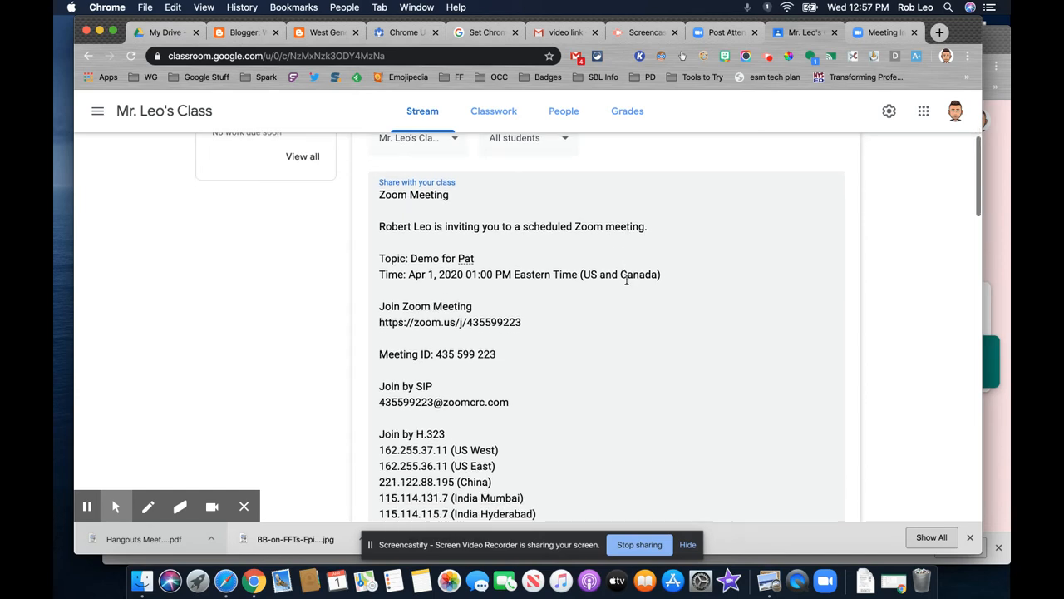
{"action": "scroll", "coordinate": [625, 279], "scroll_direction": "down", "scroll_amount": 10}
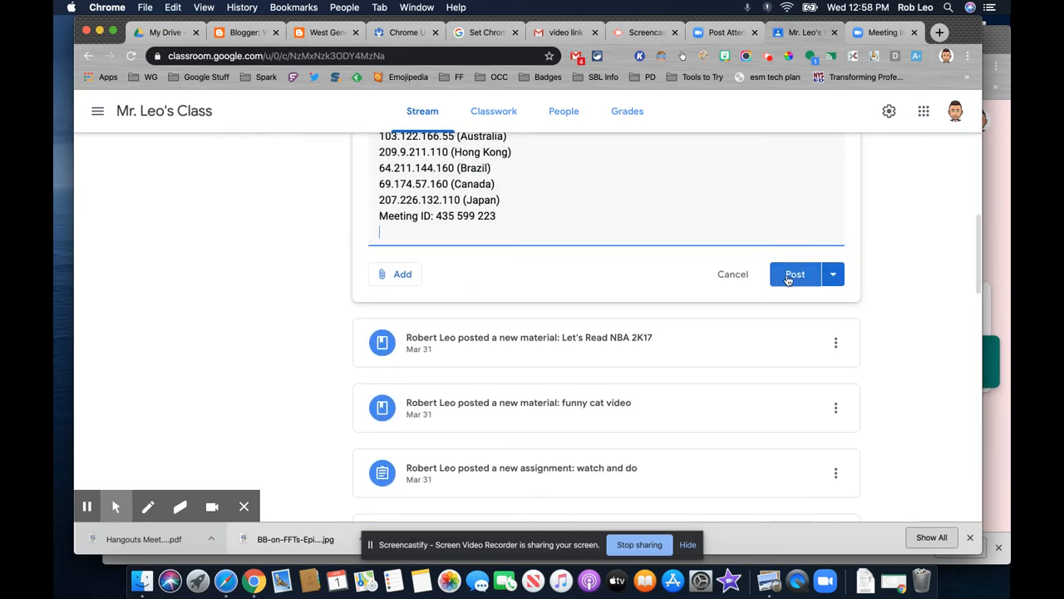
{"action": "left_click", "coordinate": [787, 275]}
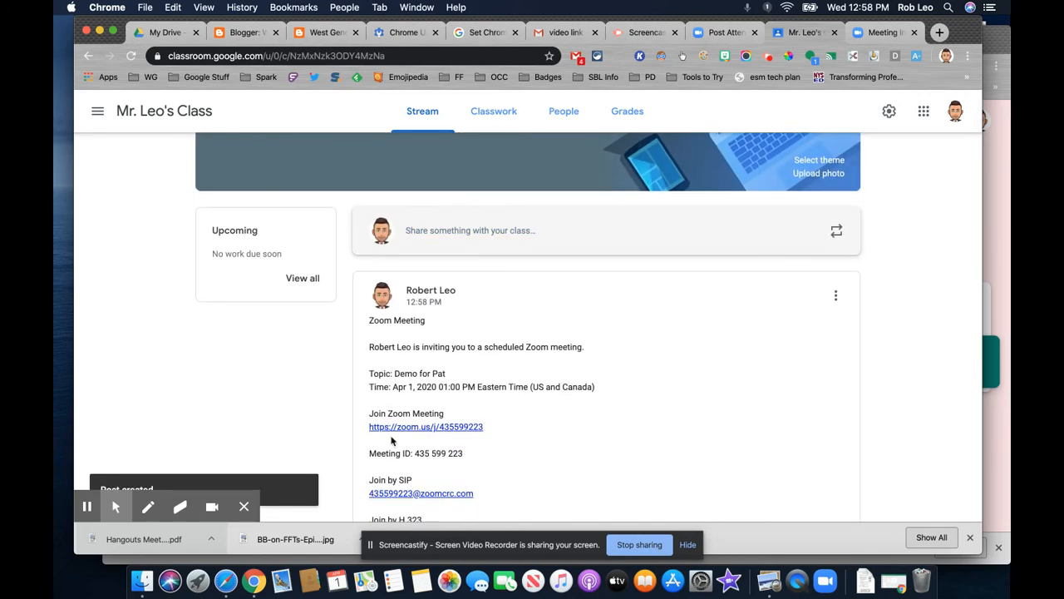
Launch the Zoom meeting from the join link in the posted class announcement and join it with computer audio.
{"action": "scroll", "coordinate": [526, 468], "scroll_direction": "down", "scroll_amount": 2}
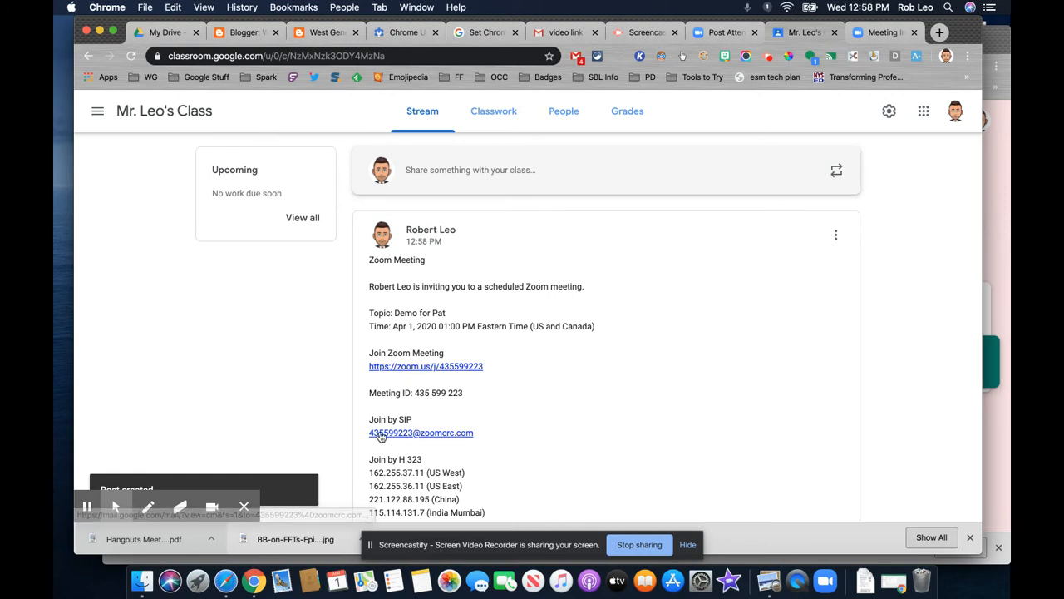
{"action": "scroll", "coordinate": [538, 426], "scroll_direction": "down", "scroll_amount": 4}
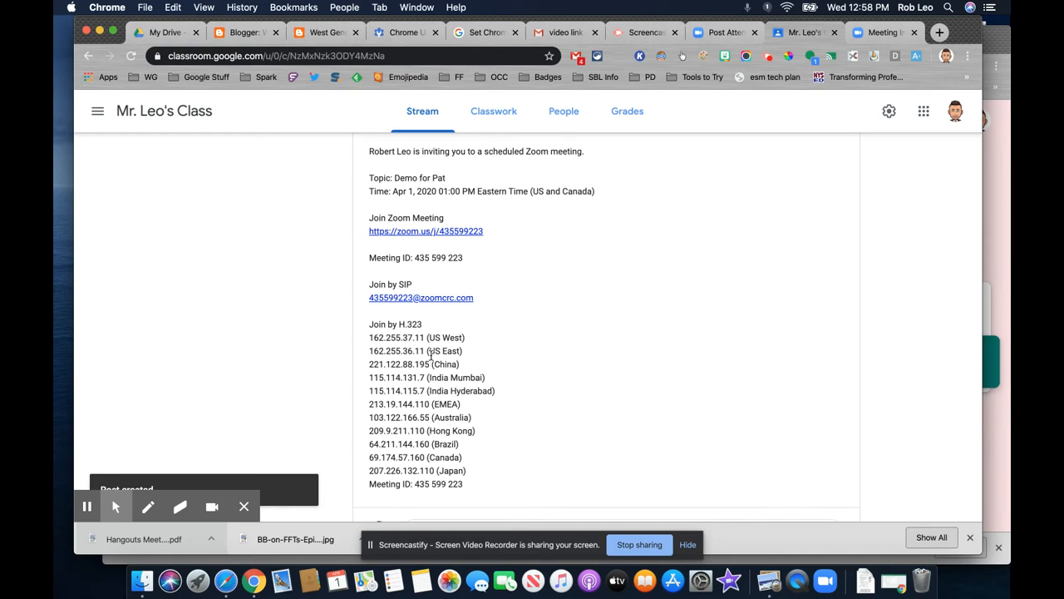
{"action": "scroll", "coordinate": [431, 354], "scroll_direction": "up", "scroll_amount": 2}
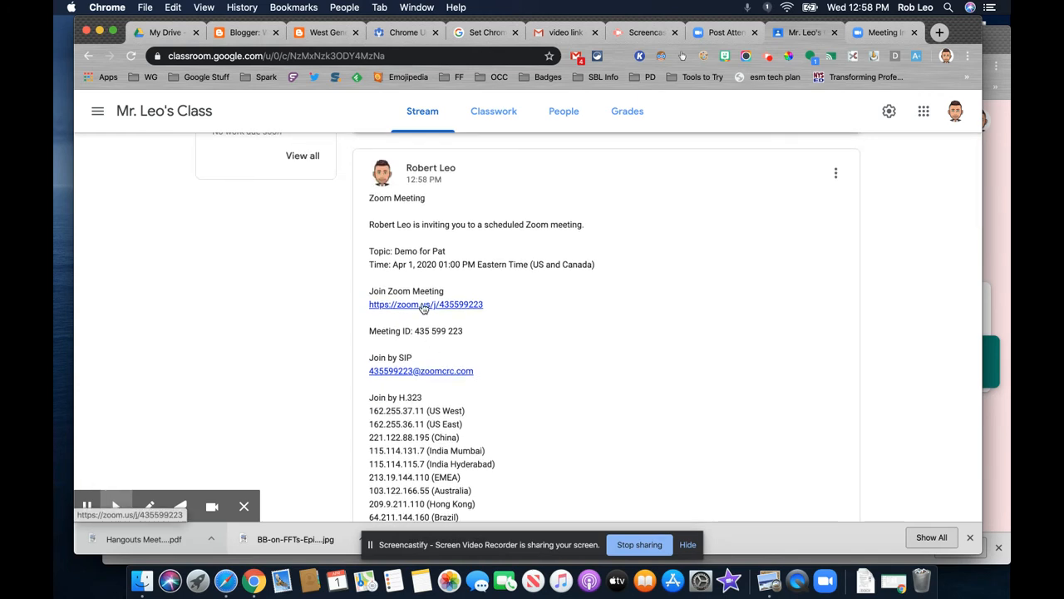
{"action": "left_click", "coordinate": [424, 305]}
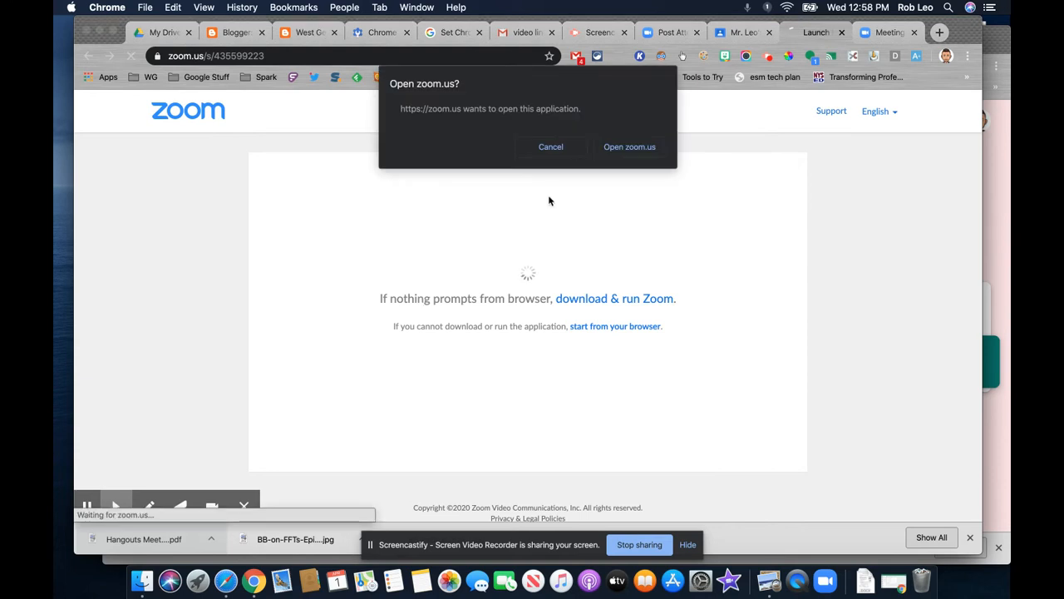
{"action": "left_click", "coordinate": [629, 147]}
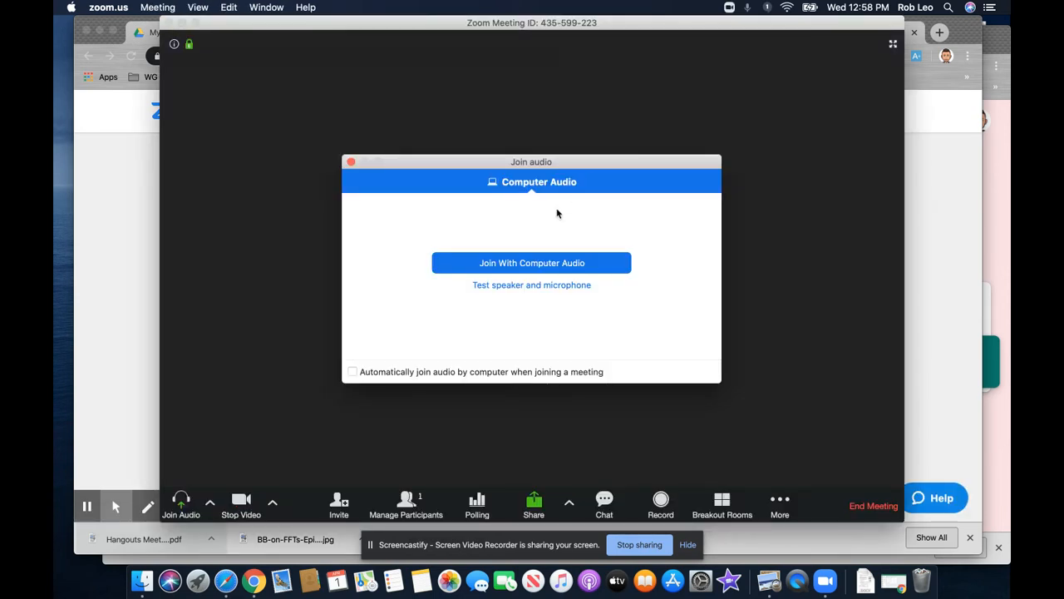
{"action": "left_click", "coordinate": [515, 264]}
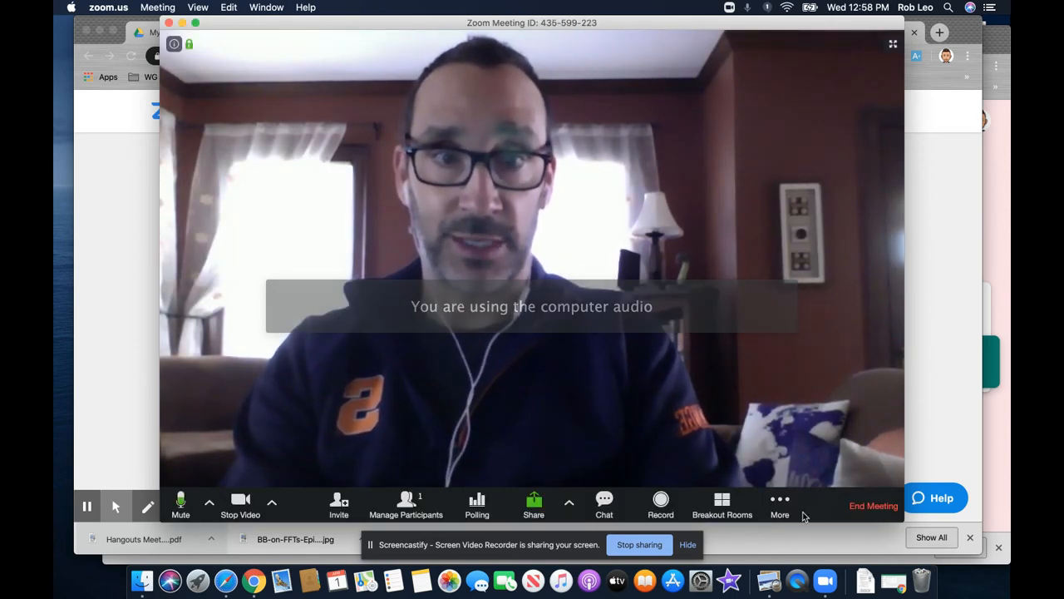
Check the meeting chat's setting for whom participants may chat with, and open the participants list with its host controls.
{"action": "left_click", "coordinate": [780, 502]}
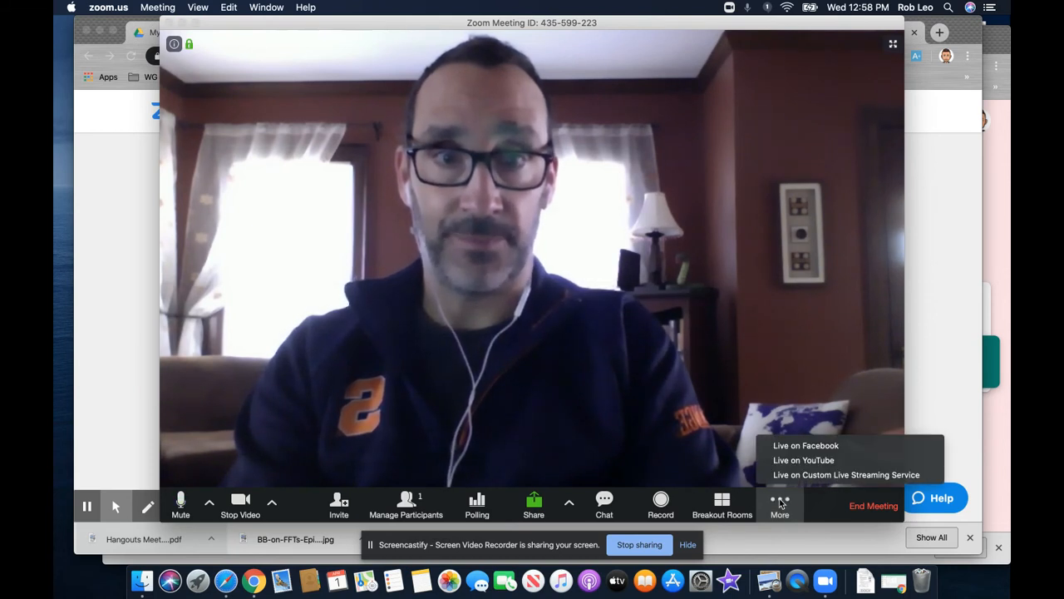
{"action": "left_click", "coordinate": [604, 502]}
{"action": "left_click", "coordinate": [605, 503]}
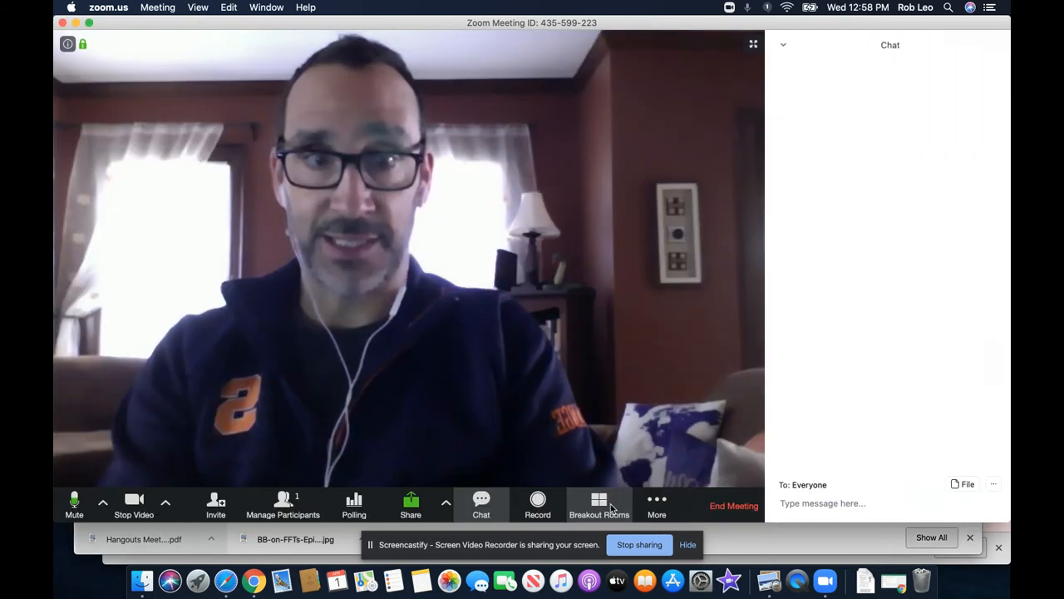
{"action": "left_click", "coordinate": [993, 486]}
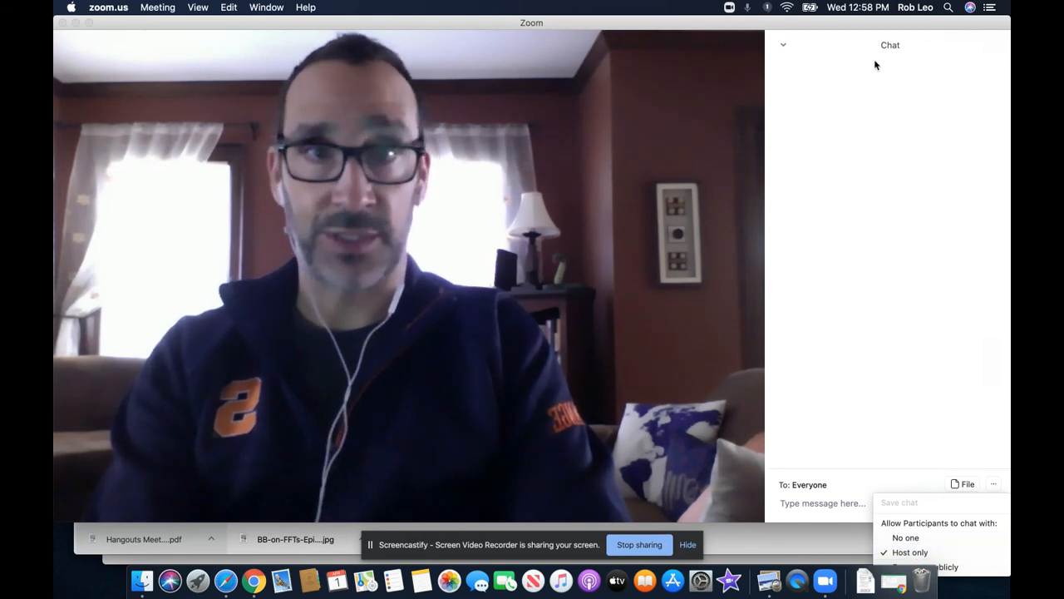
{"action": "left_click", "coordinate": [783, 46]}
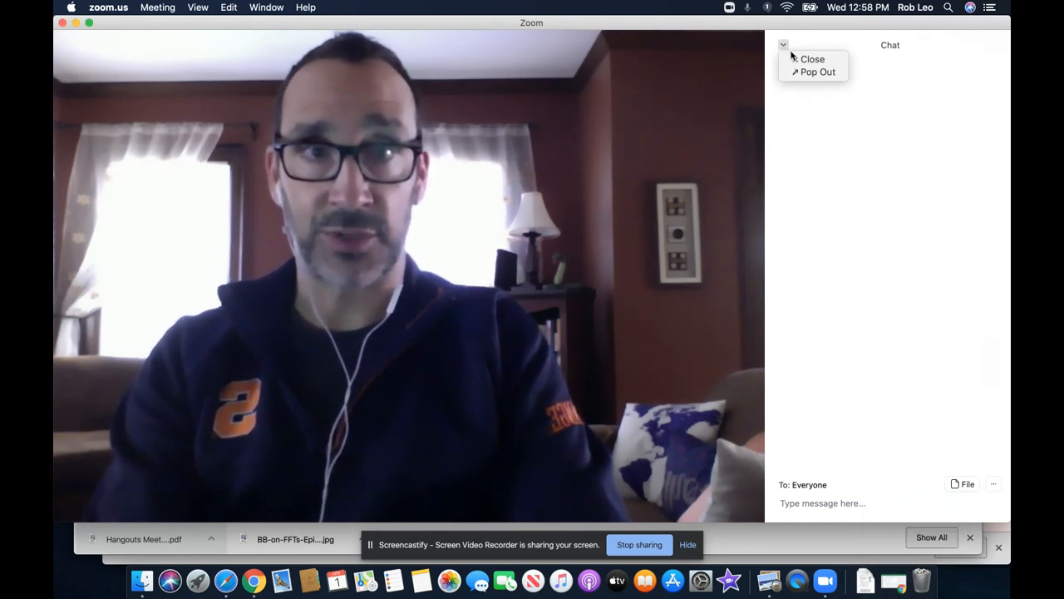
{"action": "left_click", "coordinate": [796, 62]}
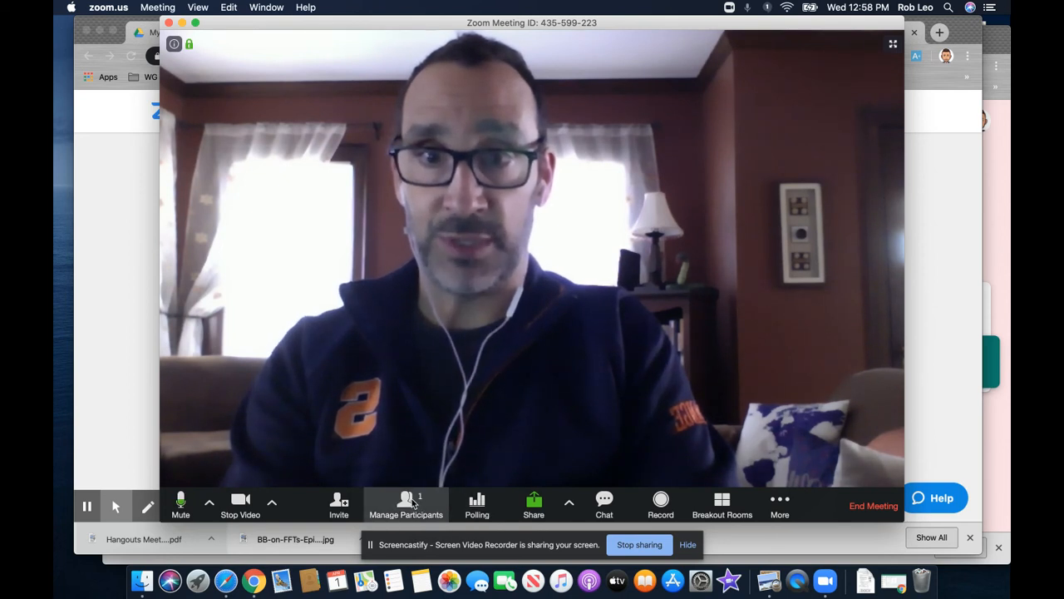
{"action": "left_click", "coordinate": [412, 499]}
{"action": "mouse_move", "coordinate": [983, 76]}
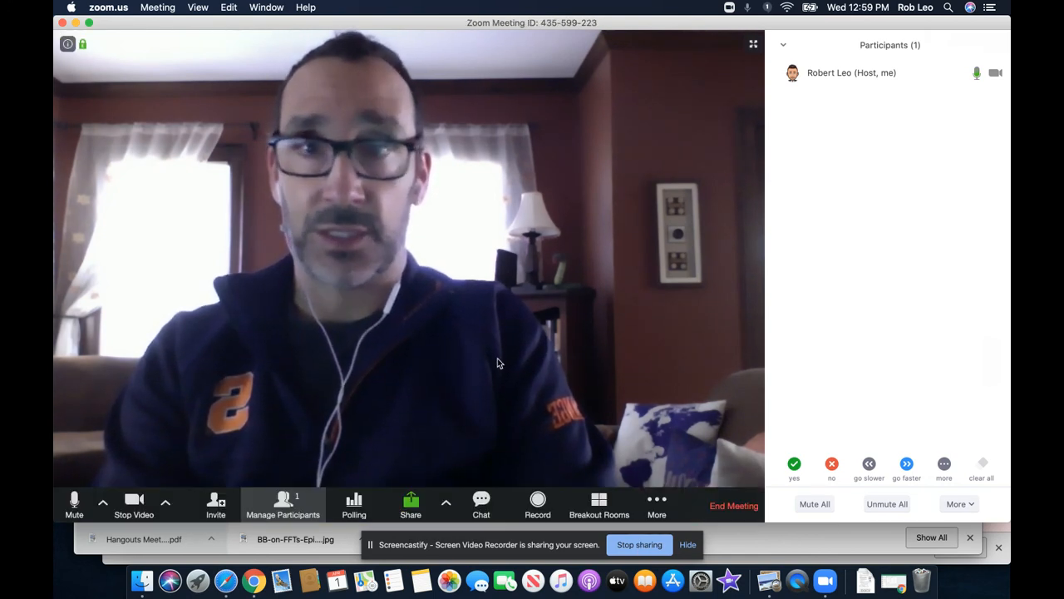
End the meeting for all participants and close the Zoom home window.
{"action": "left_click", "coordinate": [63, 23]}
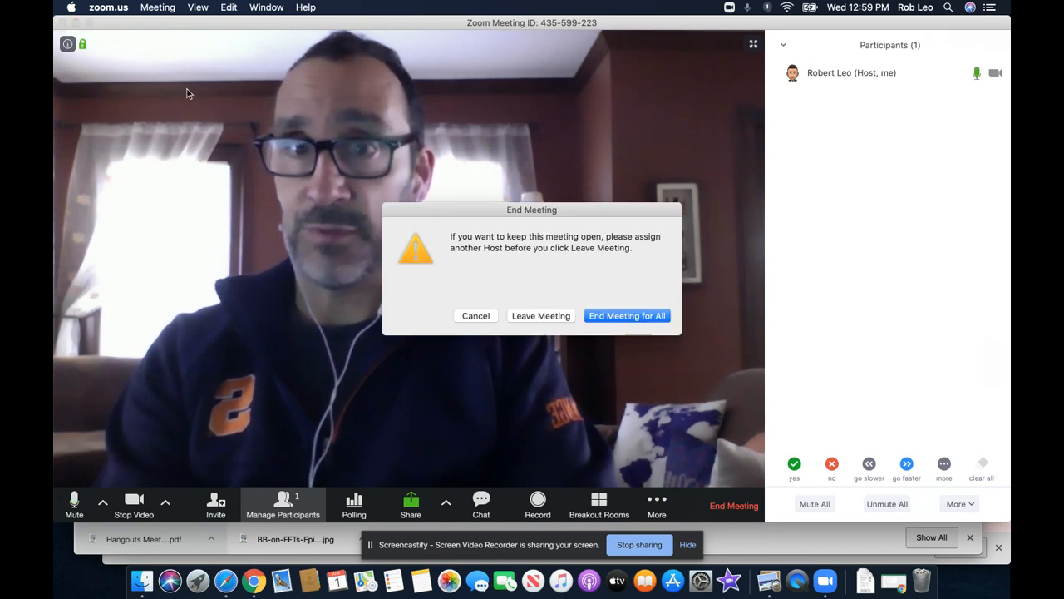
{"action": "left_click", "coordinate": [639, 321]}
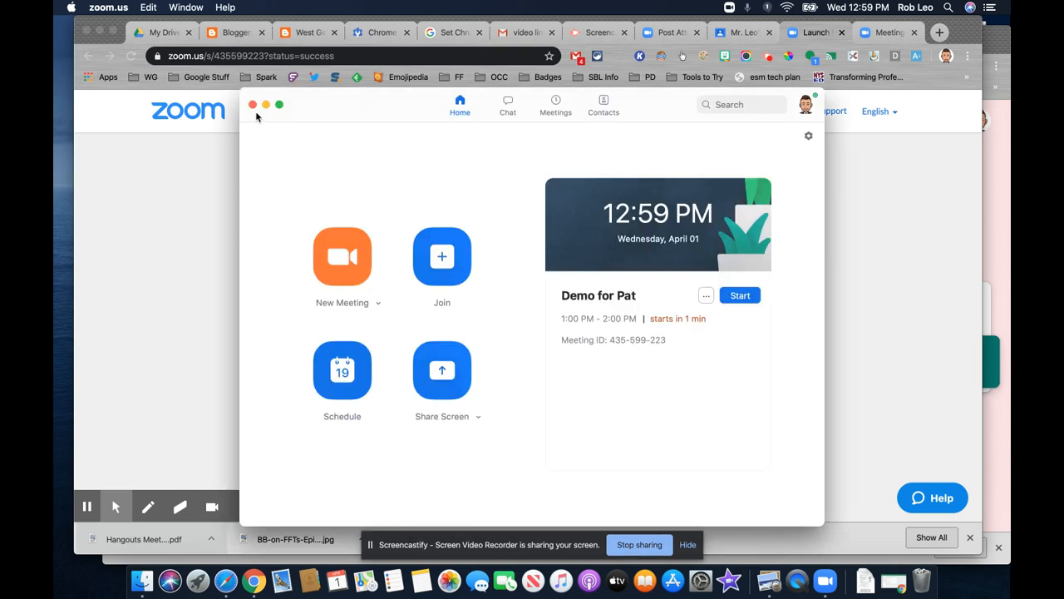
{"action": "left_click", "coordinate": [253, 105]}
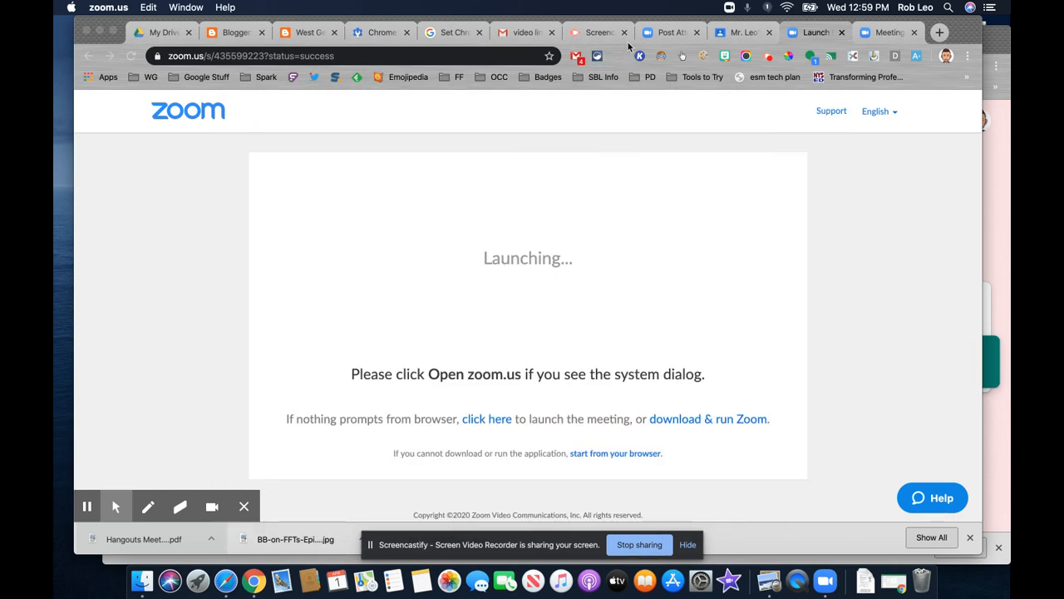
{"action": "left_click", "coordinate": [767, 57]}
{"action": "left_click", "coordinate": [767, 57]}
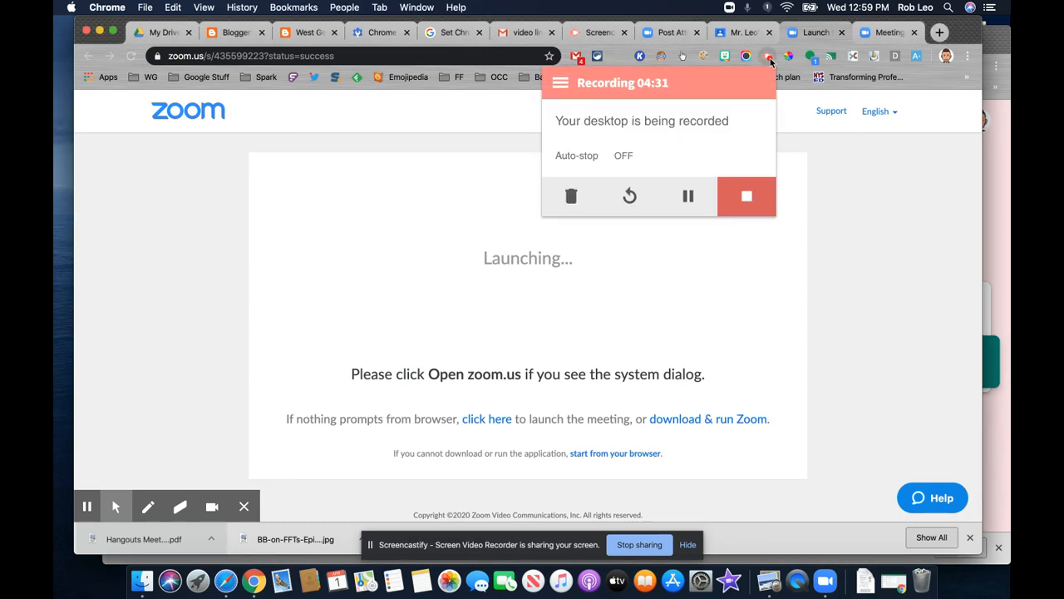